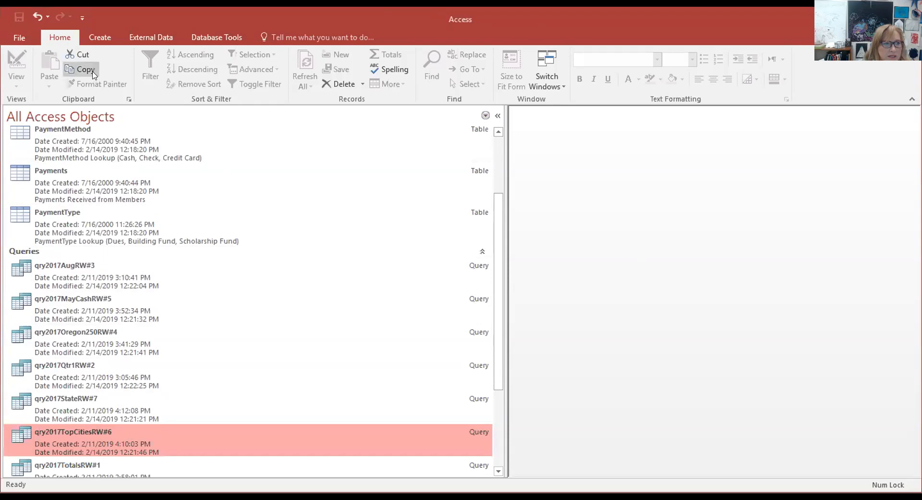
- Start a Report Wizard report based on the query qry2017TopCitiesRW#6 and include the City, State and SumOfPaymentAmount fields
click(95, 38)
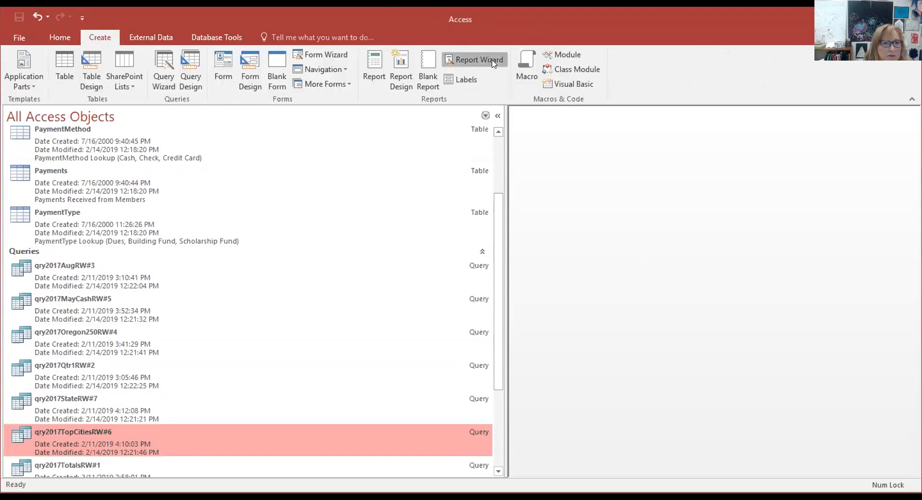
click(456, 61)
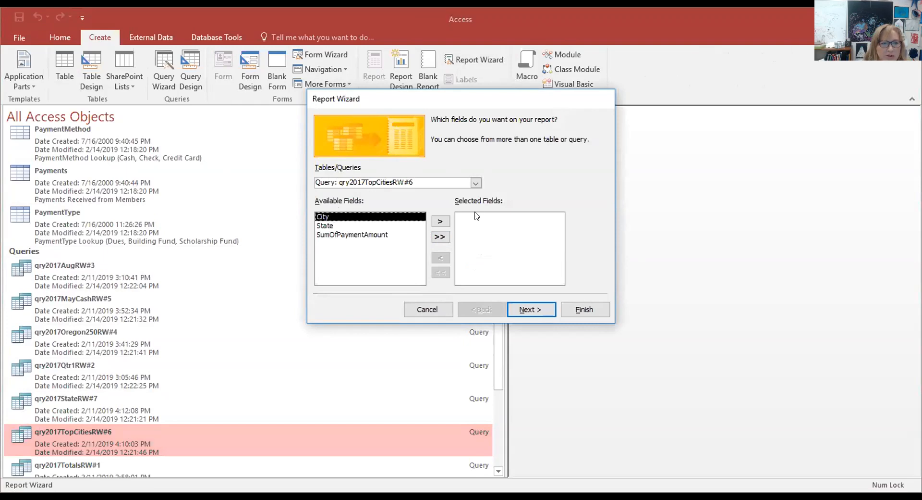
click(435, 237)
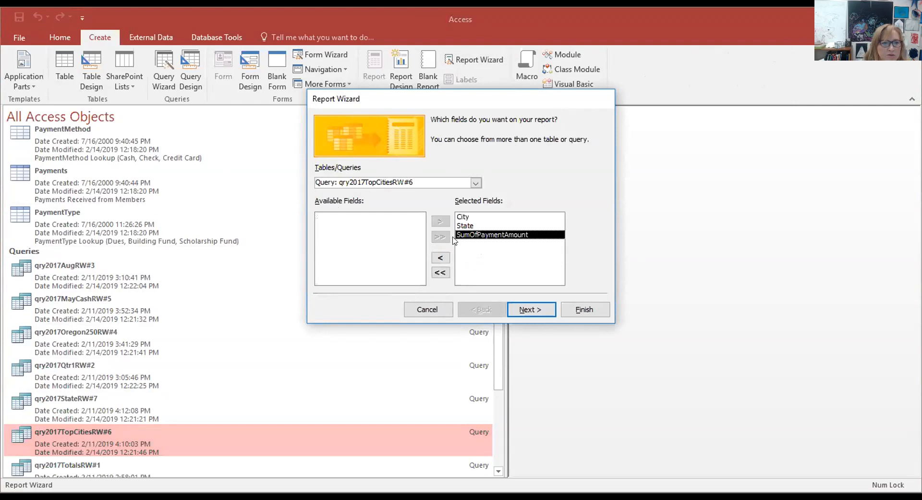
click(530, 308)
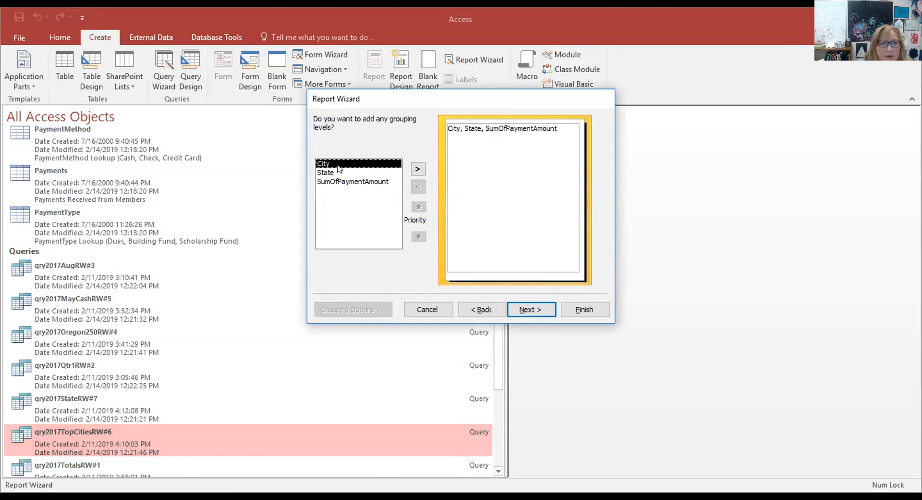
- Leave the report without grouping levels or sort fields, and keep the Tabular layout in Portrait orientation
click(418, 169)
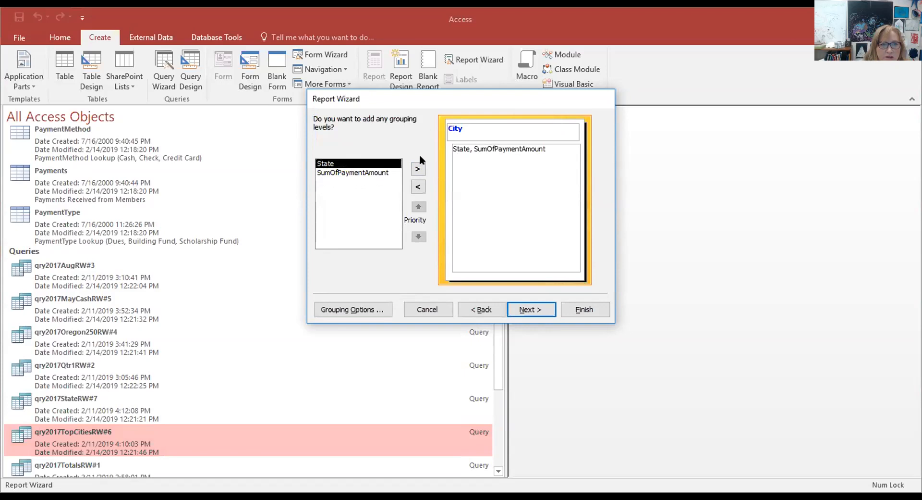
click(418, 186)
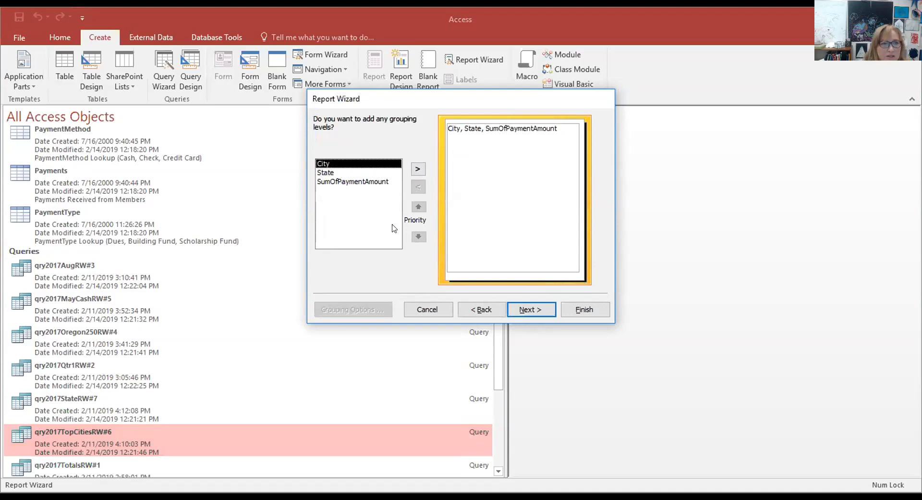
click(536, 311)
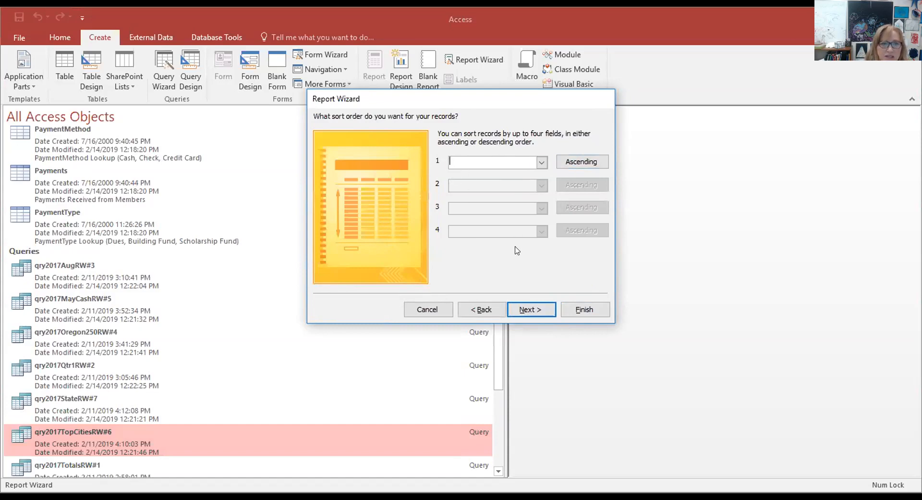
click(524, 310)
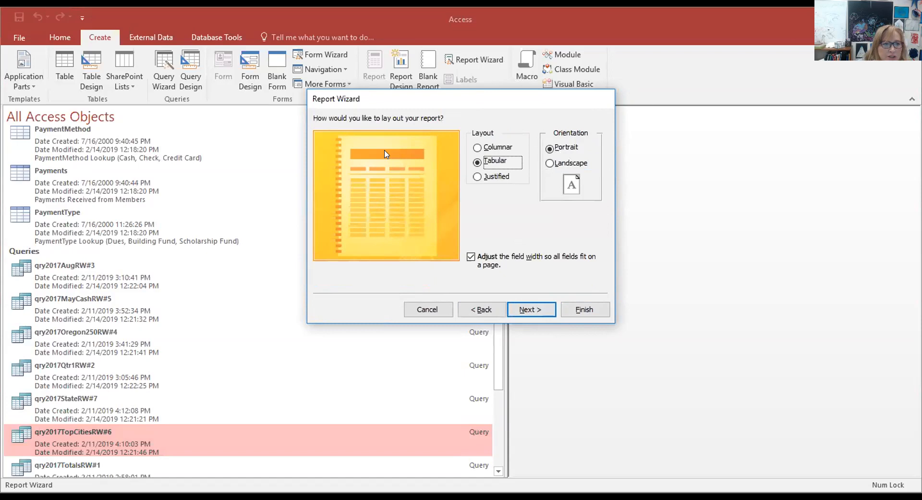
click(532, 309)
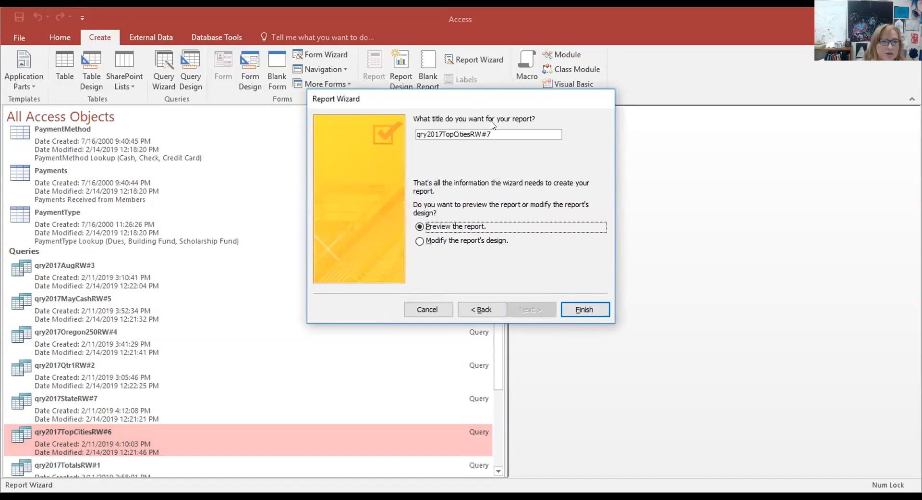
- Title the report "Top Cities 2017 Report RW" and finish the wizard with a preview of the report
double_click(508, 133)
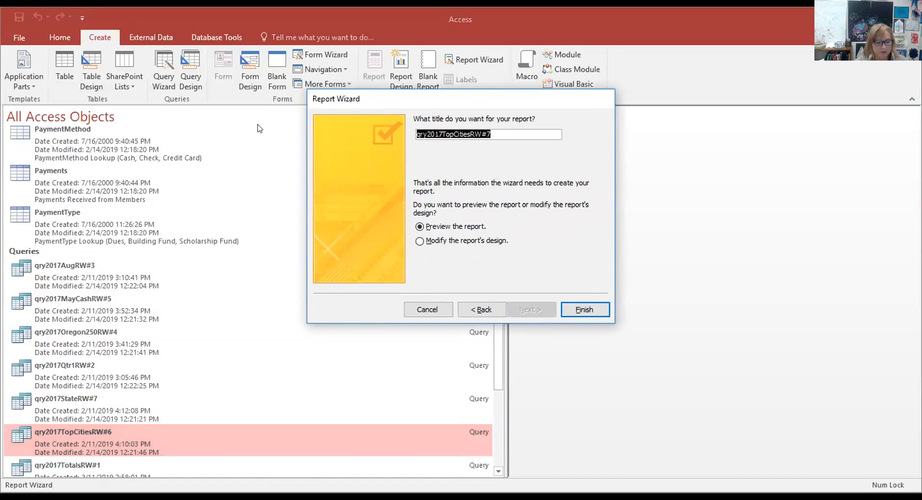
text(Top Cities 2017 Report)
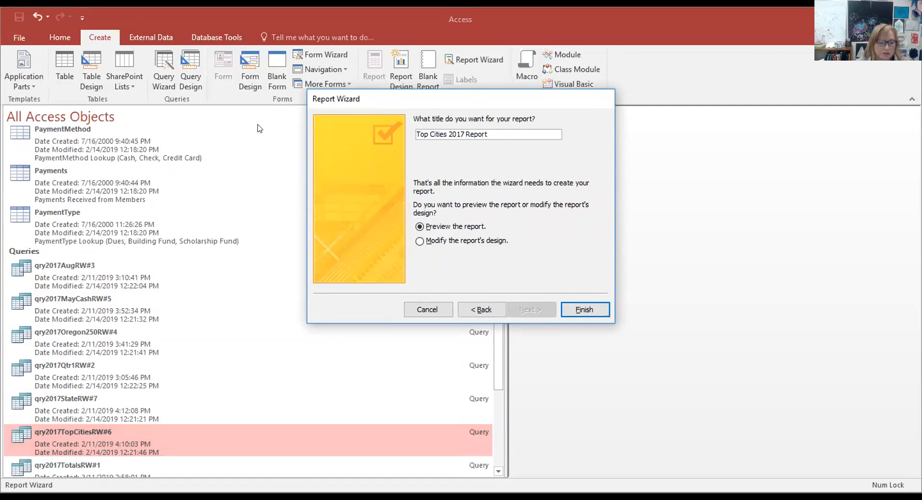
text( RW)
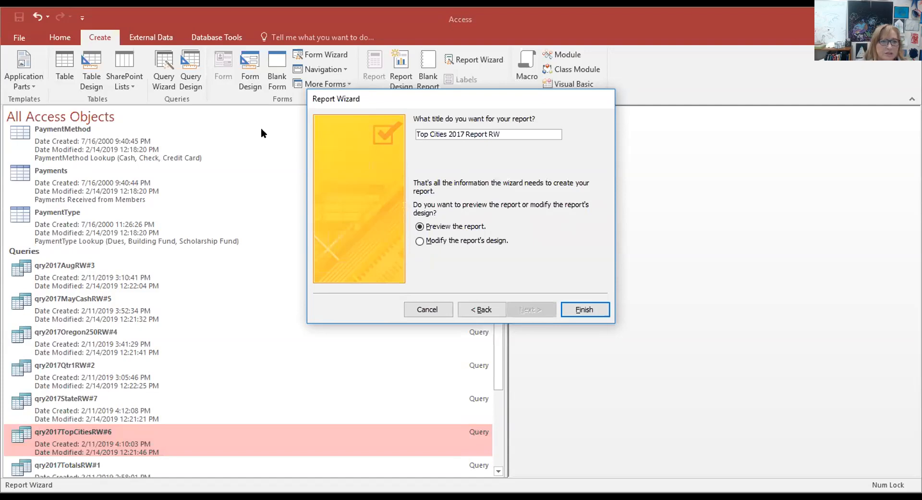
click(578, 308)
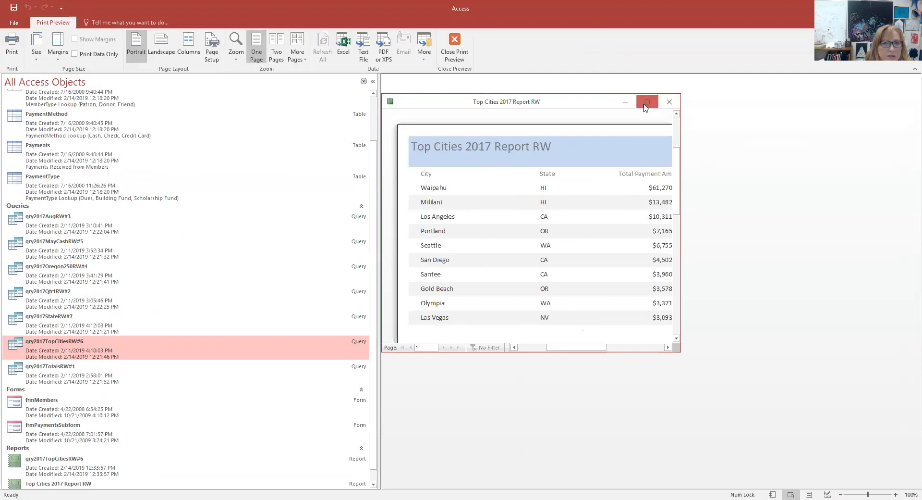
- Maximize the report window and review the previewed page from its title to its footer
click(864, 142)
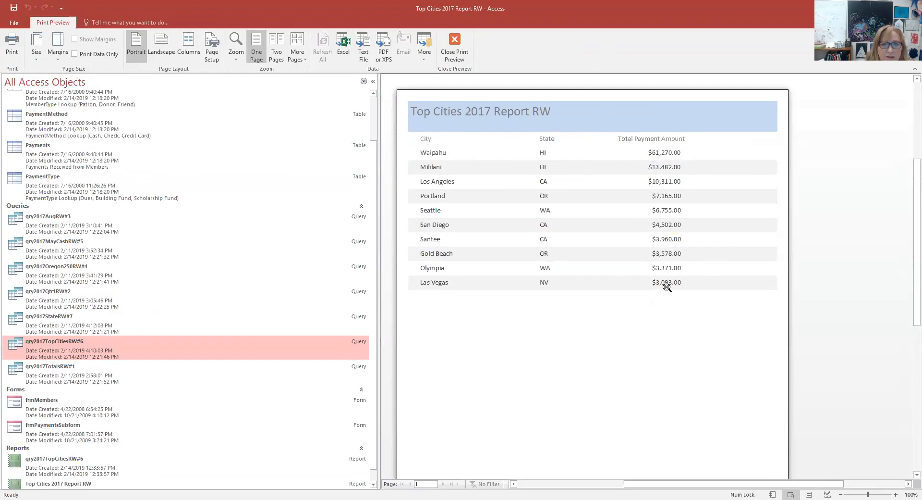
scroll(668, 308, down, 3)
scroll(667, 325, down, 3)
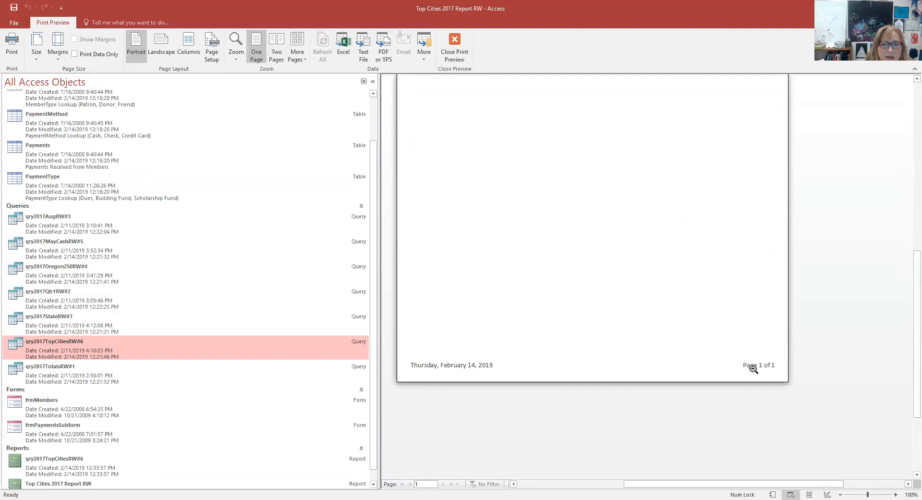
scroll(653, 331, up, 6)
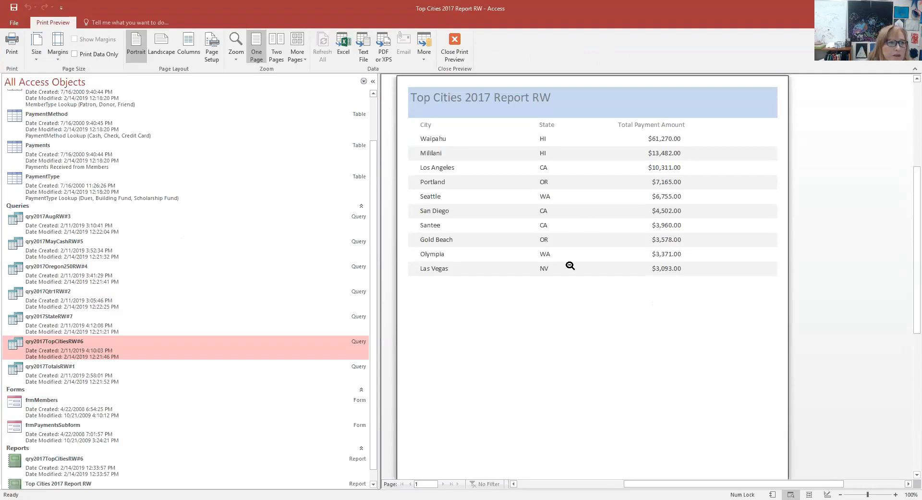
- In the report's Design View, narrow the navigation pane and add a label with the author's full name in the middle of the Page Footer
click(454, 46)
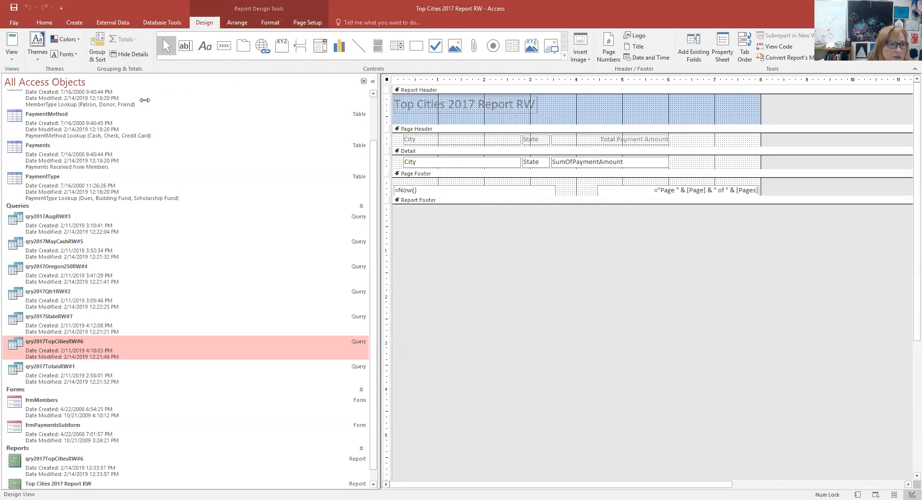
drag(145, 99, 145, 100)
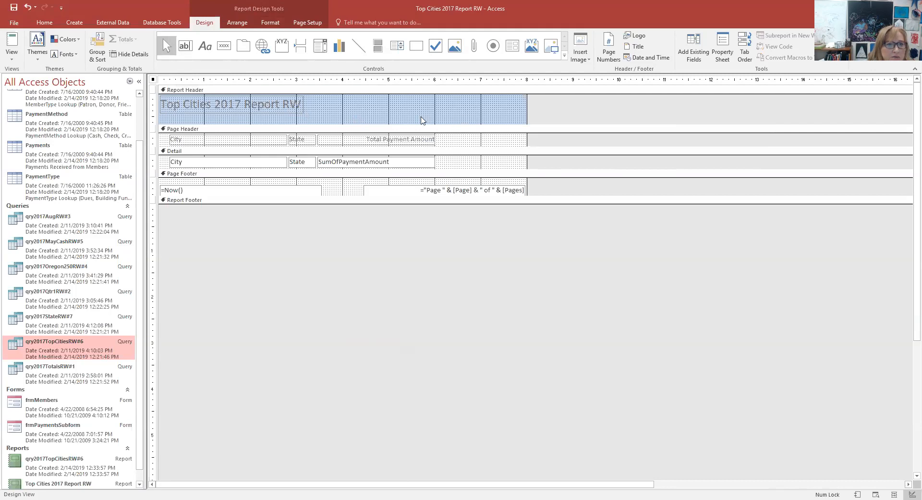
click(207, 52)
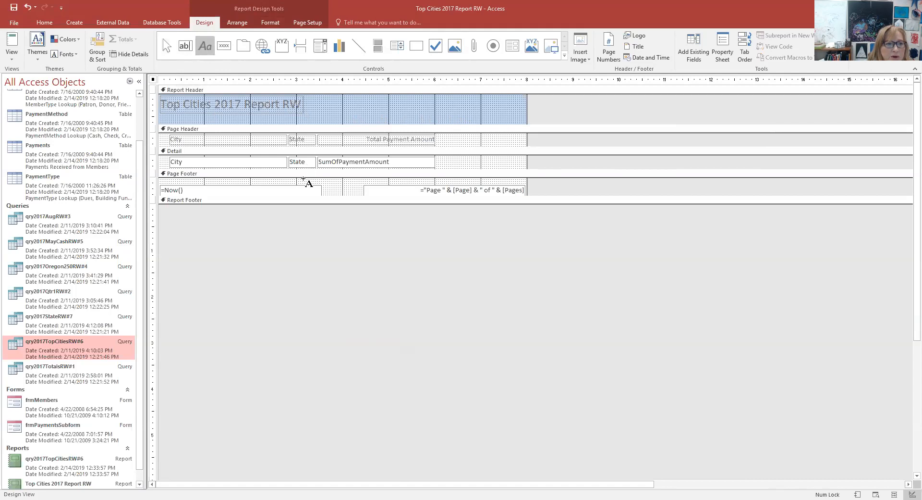
drag(314, 185, 399, 194)
text(Rebecca Williams)
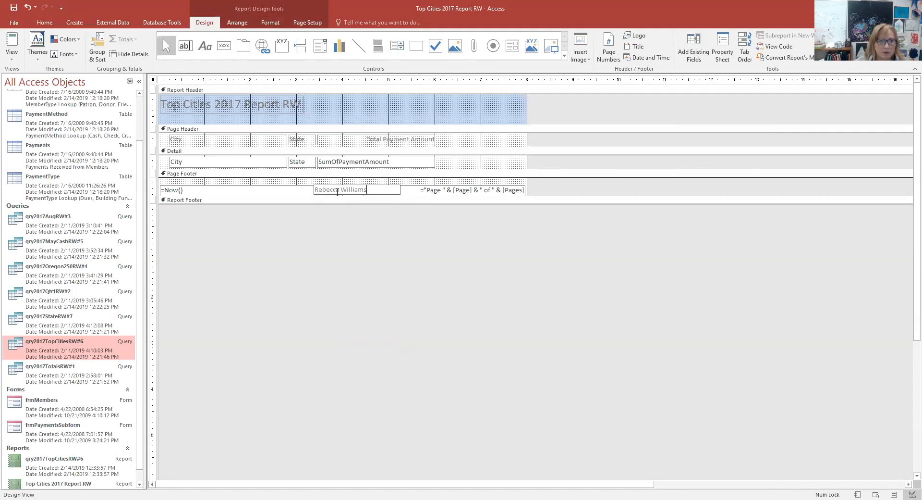
key(Return)
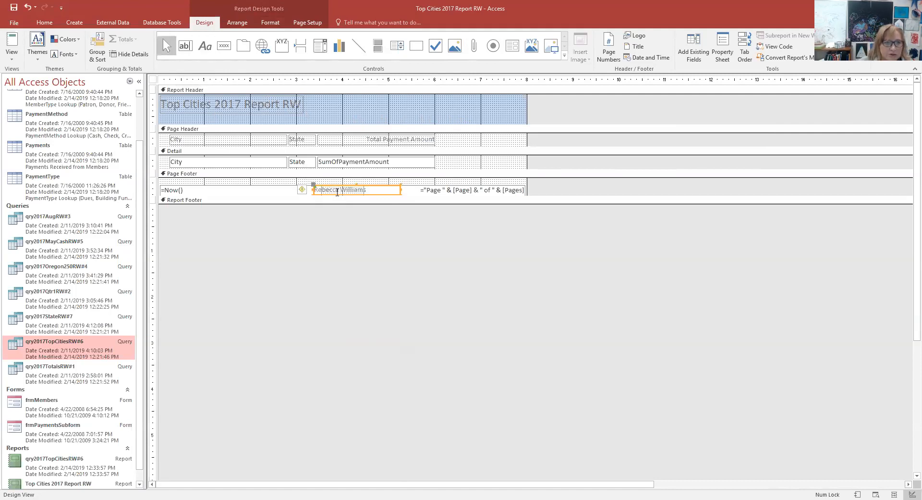
click(303, 191)
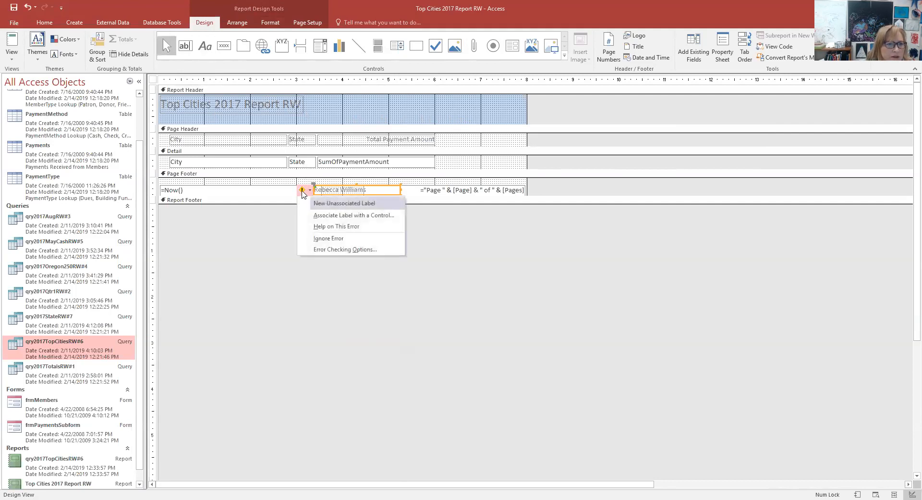
click(283, 245)
- Narrow the page number and date boxes in the Page Footer so neither overlaps the name label
click(412, 193)
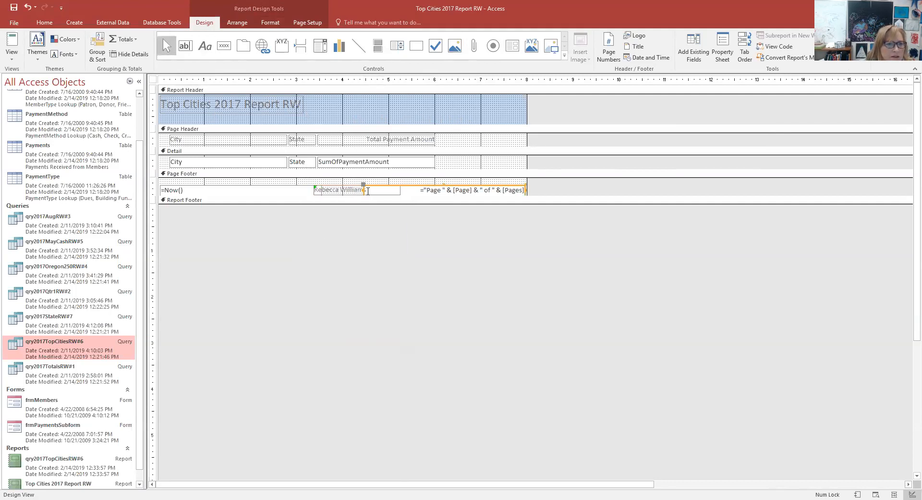
drag(364, 189, 413, 190)
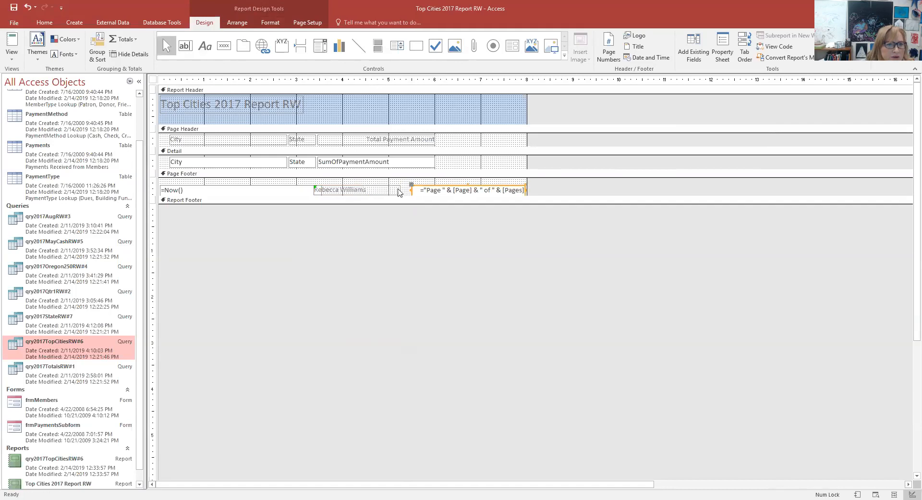
click(299, 191)
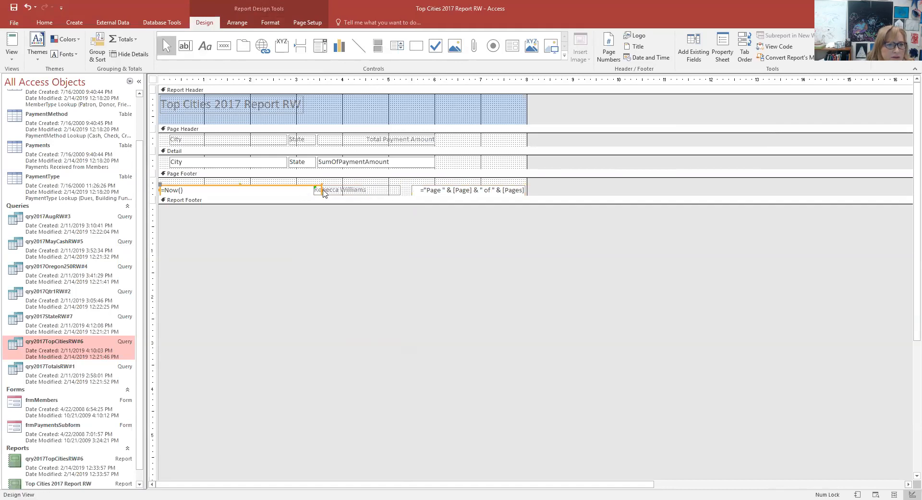
drag(322, 189, 298, 190)
click(327, 189)
click(340, 248)
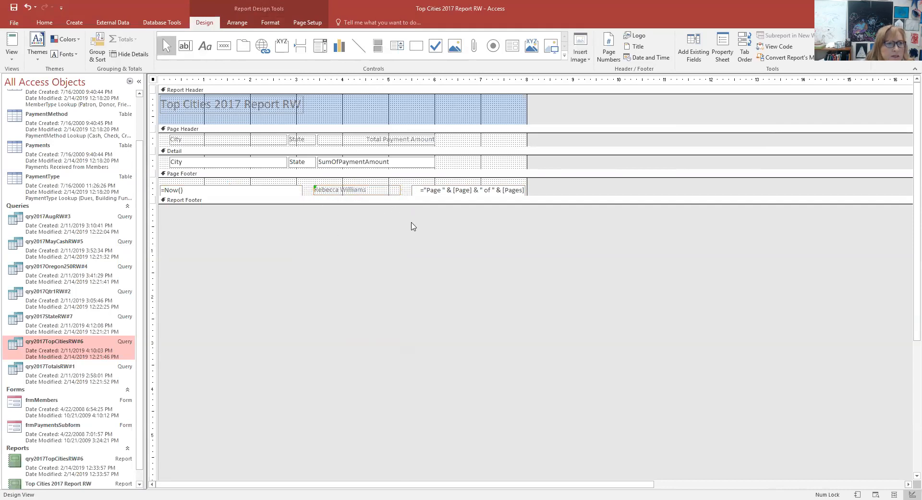
- Check the footer's appearance in Report View and return to Design View
click(11, 53)
click(22, 81)
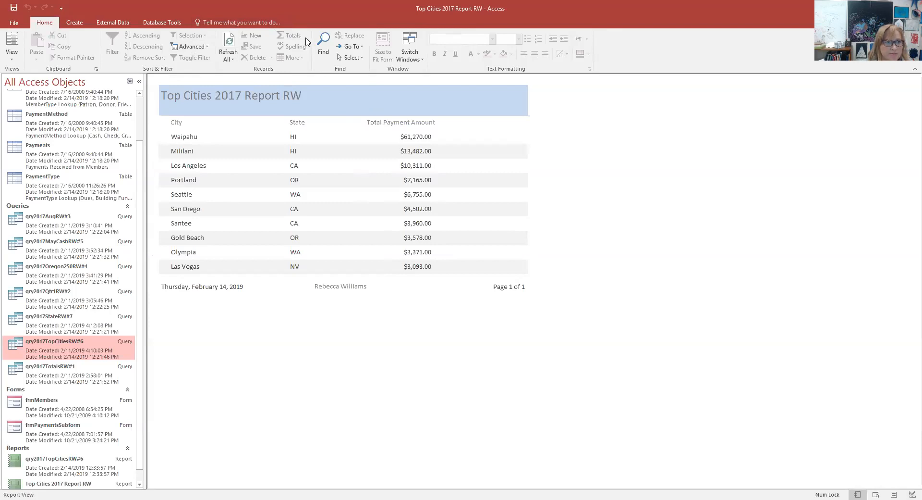
click(12, 60)
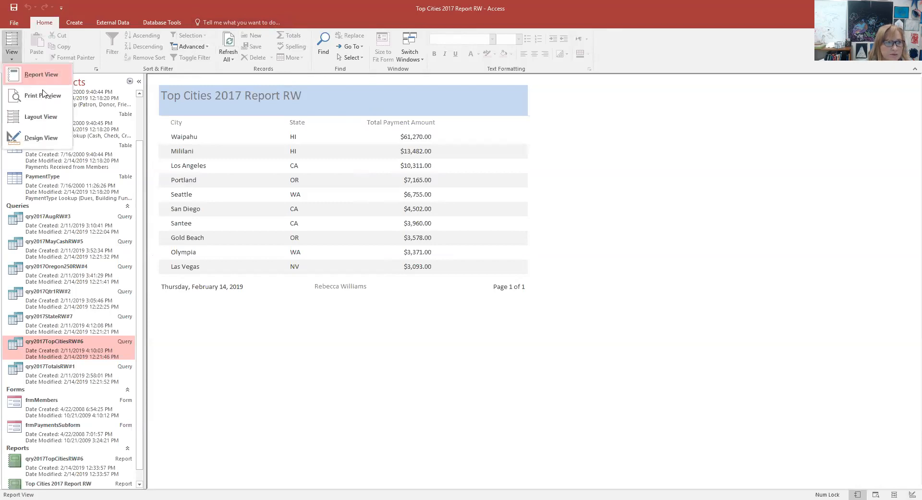
click(53, 140)
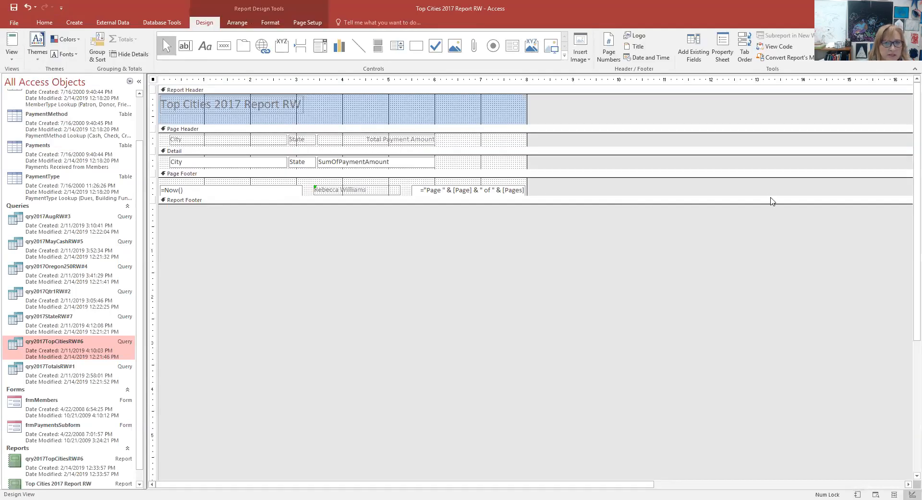
- Show the report's Property Sheet and examine its property categories and the list of selectable report objects
click(722, 47)
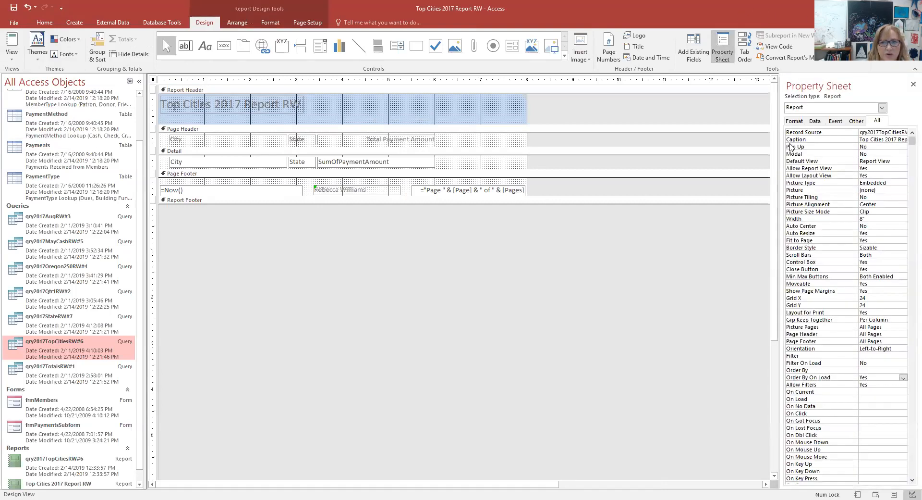
click(795, 121)
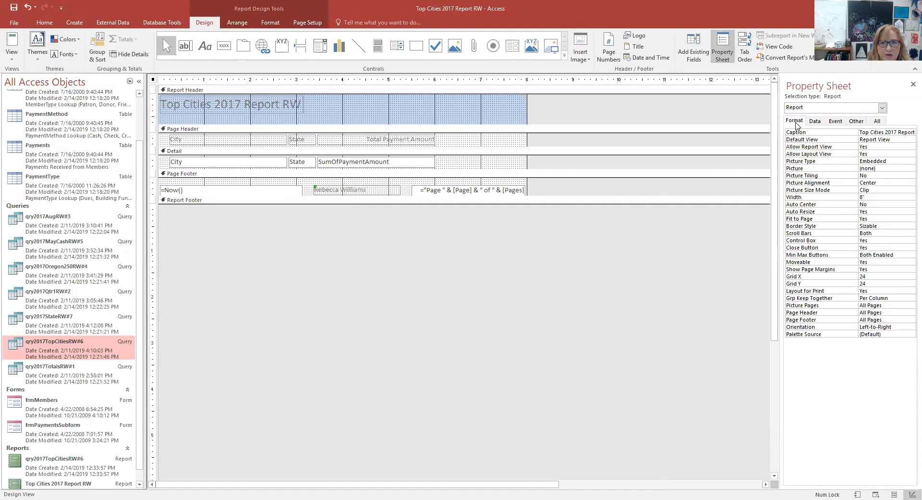
click(815, 121)
click(836, 121)
click(856, 122)
click(878, 121)
click(796, 122)
click(882, 108)
click(851, 155)
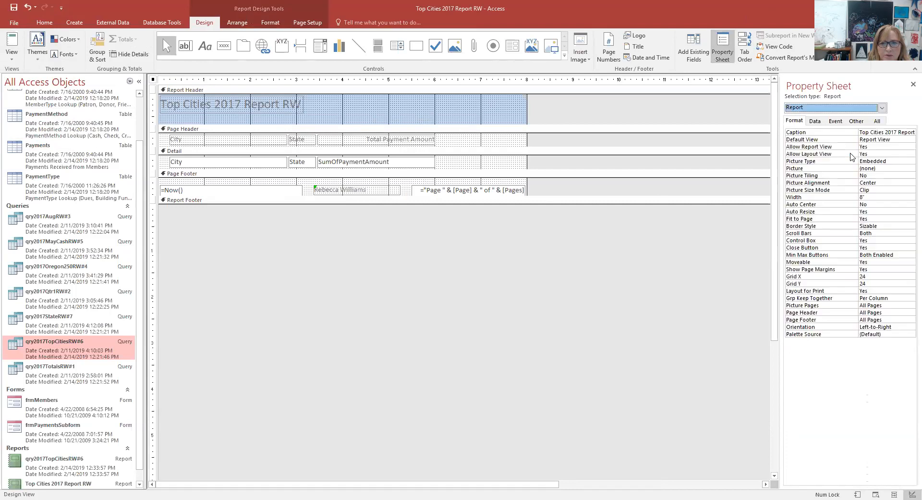